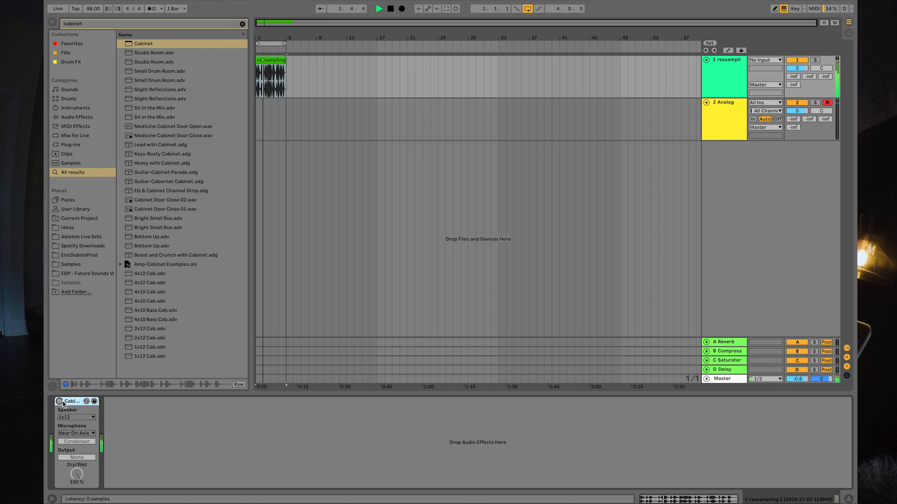
Enable the Cabinet effect during playback and set its Dry/Wet to 77.8 %.
left_click(61, 402)
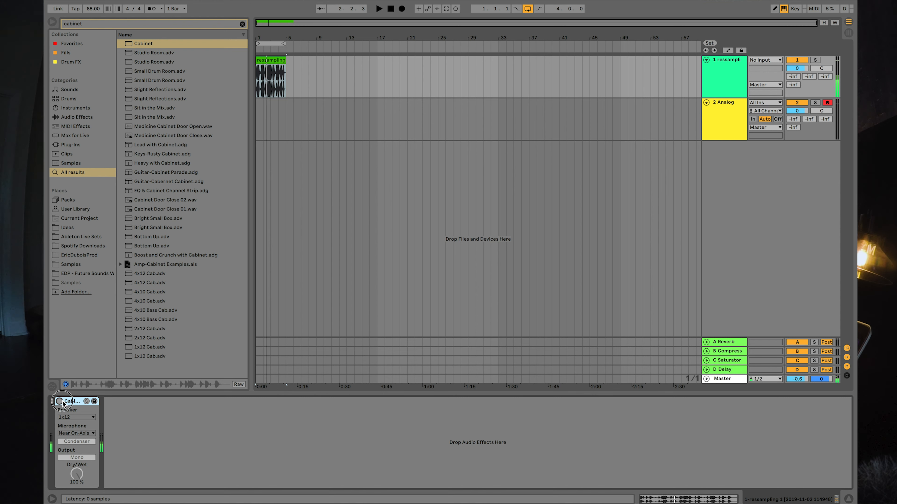
key("space")
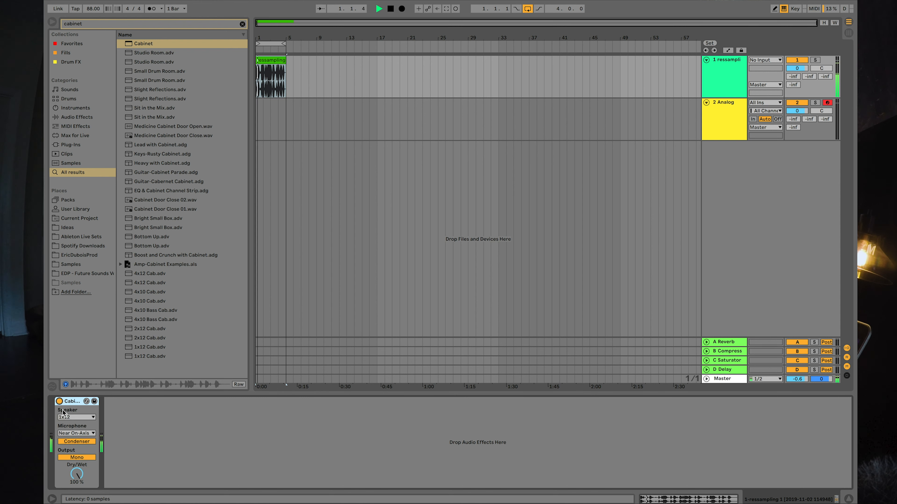
left_click_drag(77, 473, 77, 491)
Switch the Cabinet to a Dynamic microphone in the Far position and reset its Dry/Wet to 100 %.
left_click(85, 442)
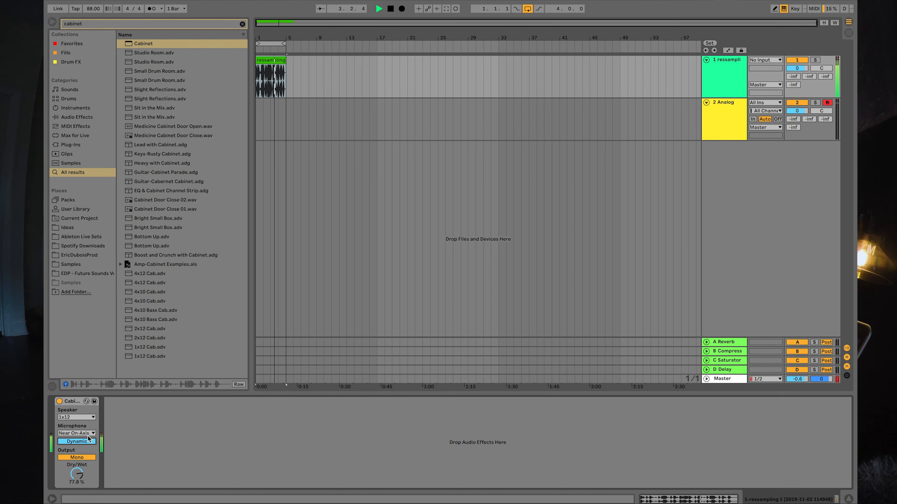
left_click(89, 433)
left_click(76, 455)
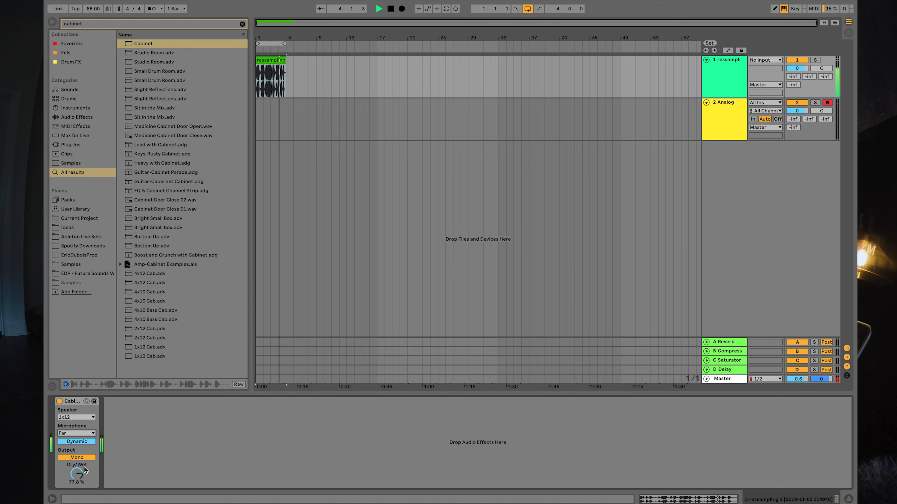
double_click(79, 475)
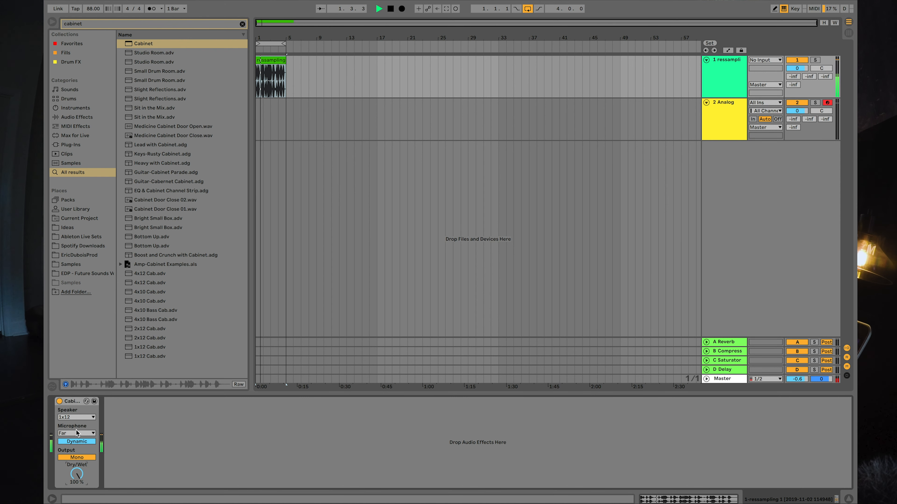
Set the Cabinet's speaker to 4x10, with Dual output and a Condenser microphone.
left_click(78, 416)
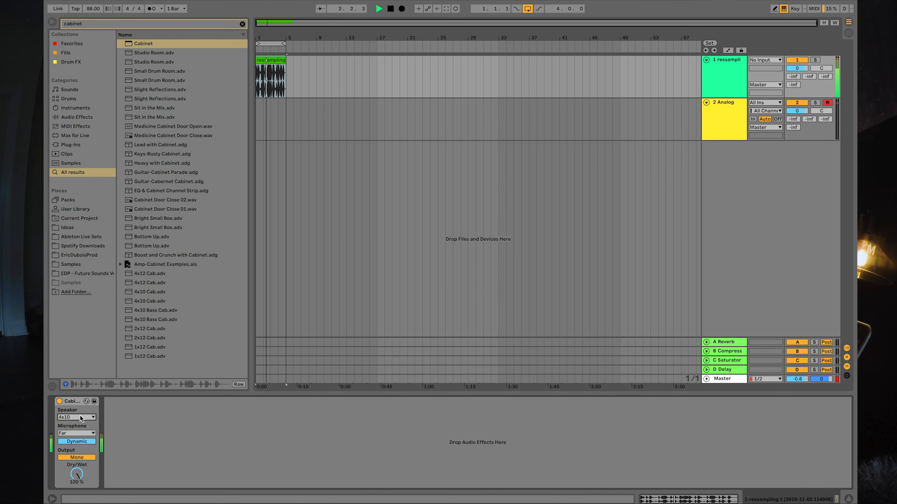
left_click(79, 446)
left_click(80, 458)
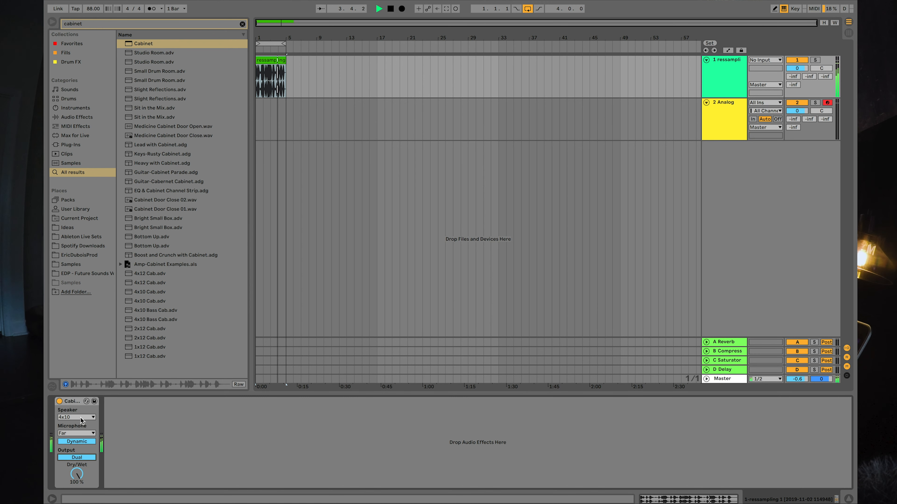
left_click(77, 442)
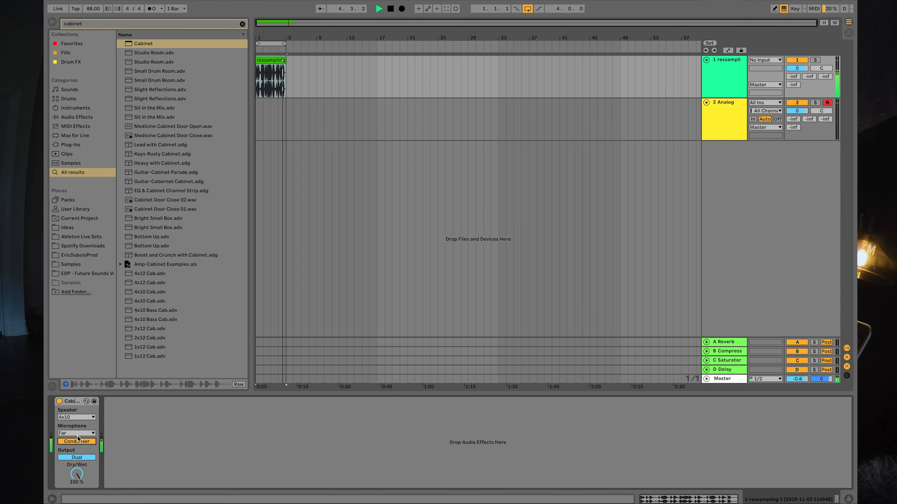
Try the 4x10 Bass speaker in the Cabinet, settle on 4x12 and lower Dry/Wet to 71.4 %.
left_click(79, 418)
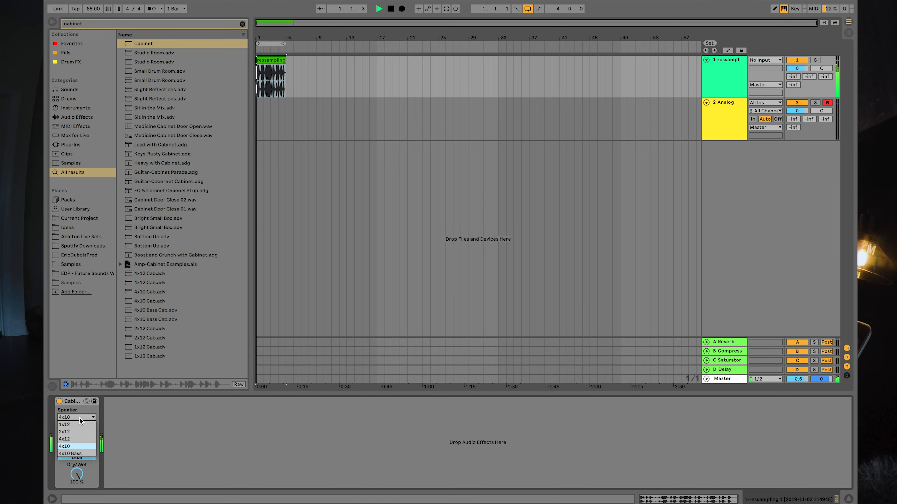
left_click(77, 456)
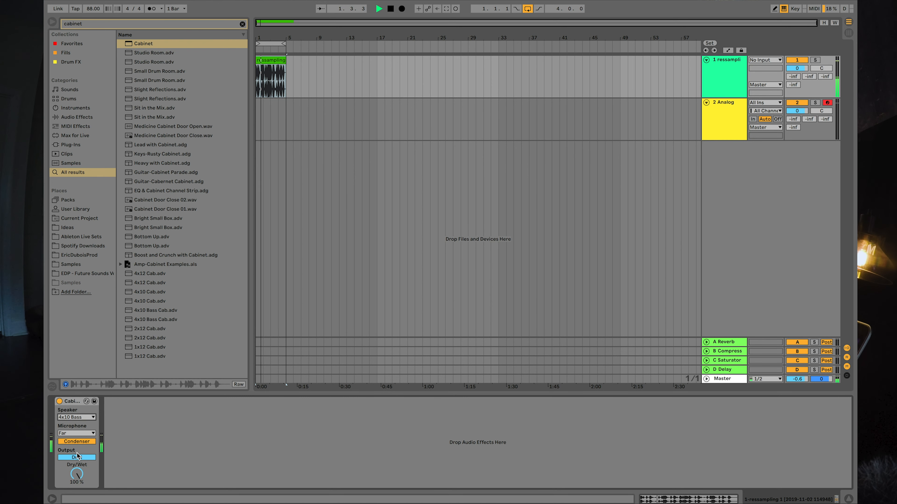
left_click(85, 418)
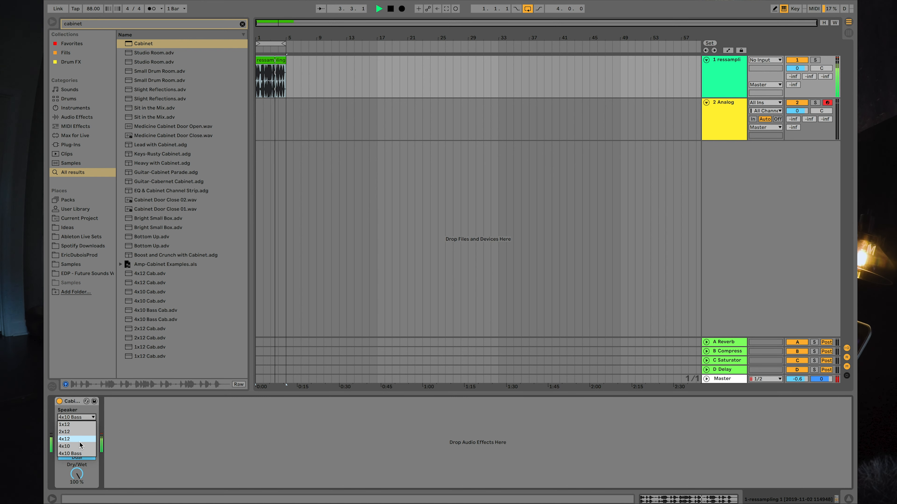
left_click(81, 439)
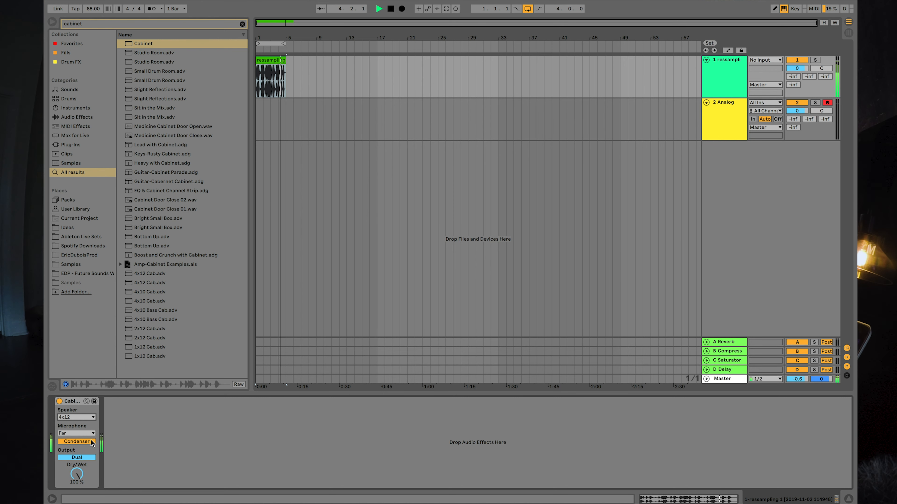
left_click_drag(76, 473, 77, 487)
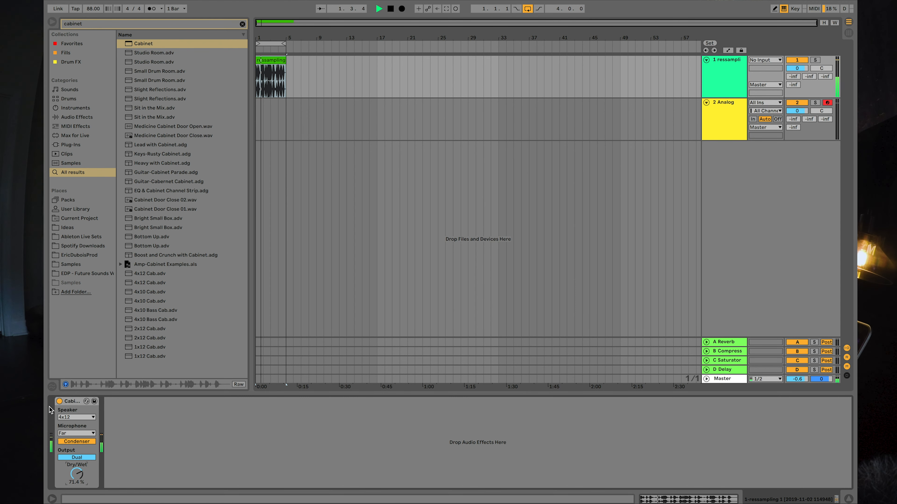
Compare the sound with the Cabinet bypassed and enabled, and stop playback.
left_click(59, 401)
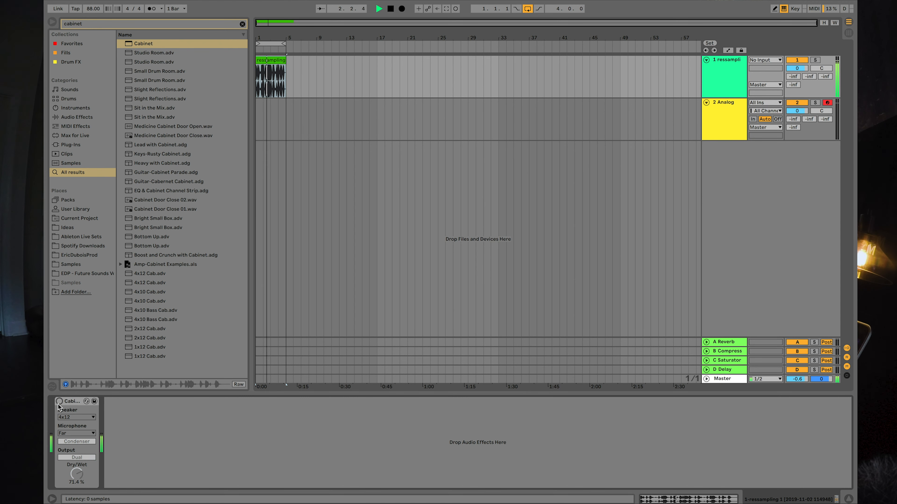
left_click(59, 402)
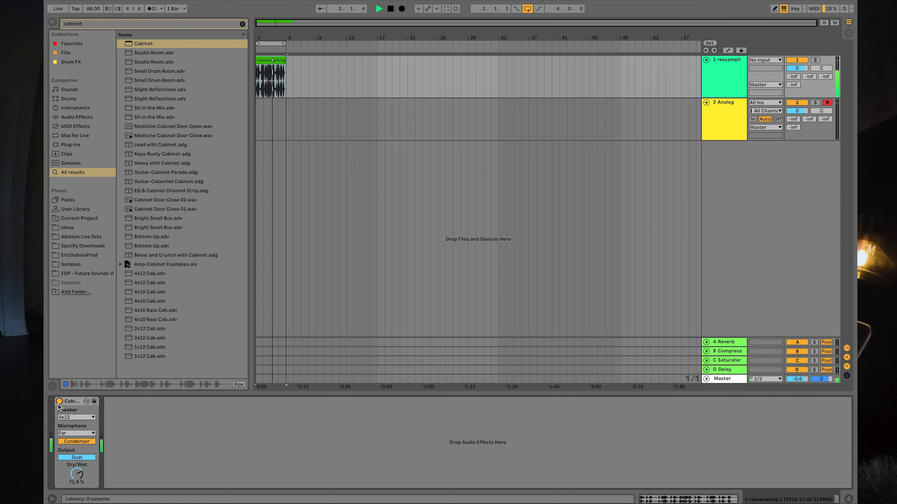
key("space")
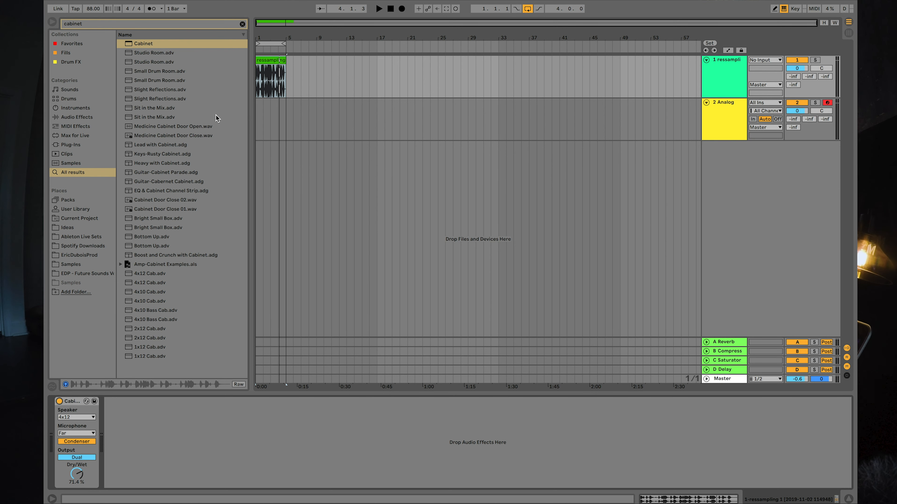
Load the Small Drum Room.adv preset, delete the original Cabinet device and play the loop.
double_click(167, 71)
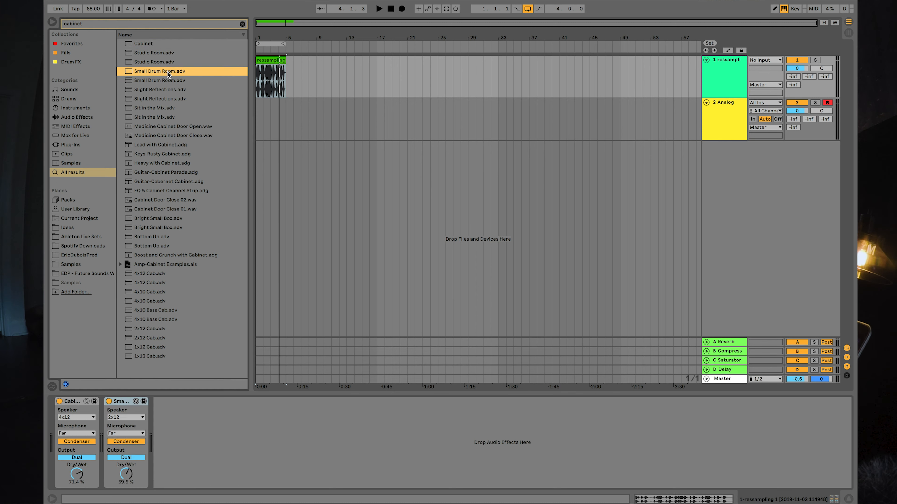
left_click(79, 401)
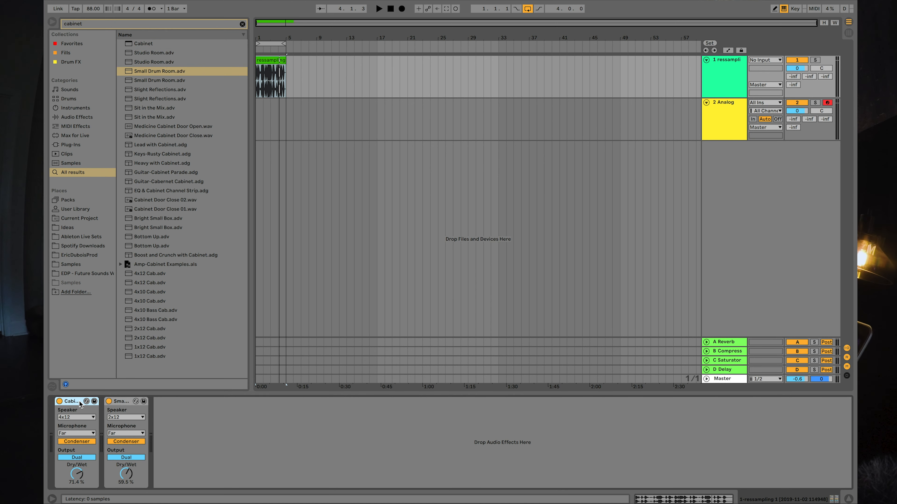
key("Delete")
key("space")
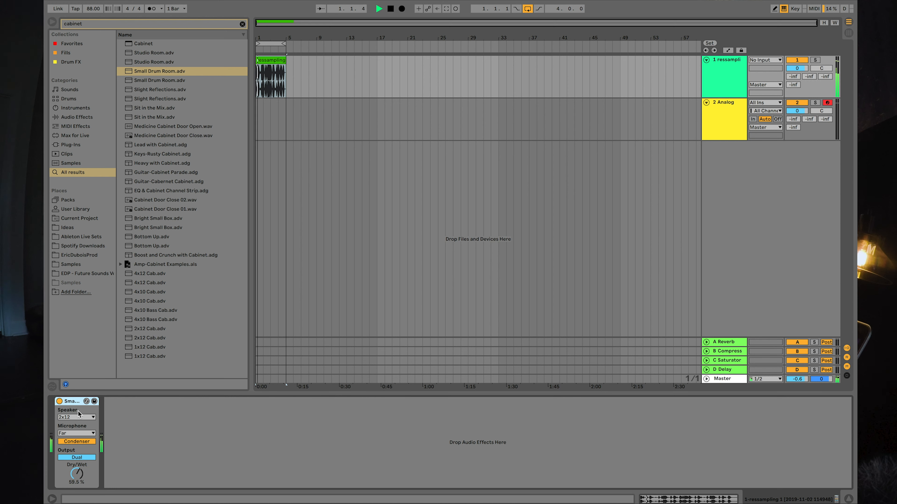
Compare the Small Drum Room preset bypassed and active, lower its Dry/Wet to 37.3 % and turn the device off.
left_click(61, 402)
left_click(61, 401)
left_click_drag(75, 487, 75, 499)
left_click(59, 401)
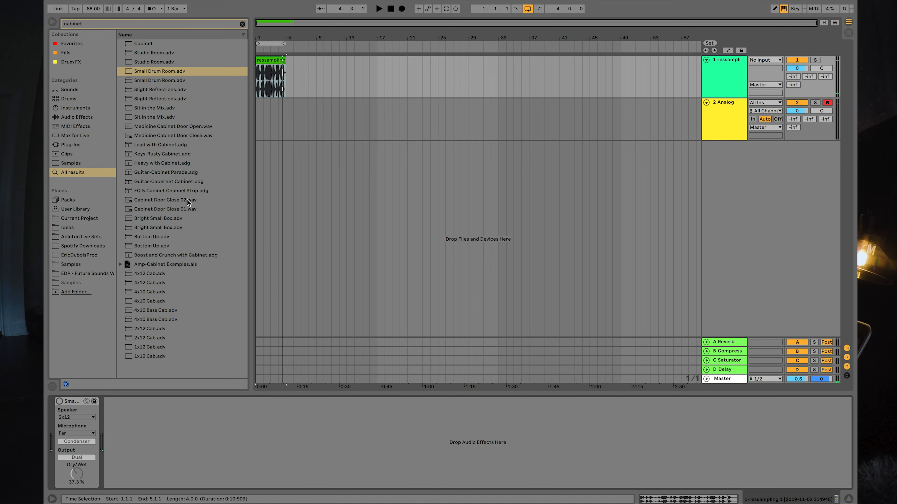
Clear the browser search, collapse the Drums and FX folders and expand the Loops folder inside Samples.
left_click(81, 274)
left_click(243, 24)
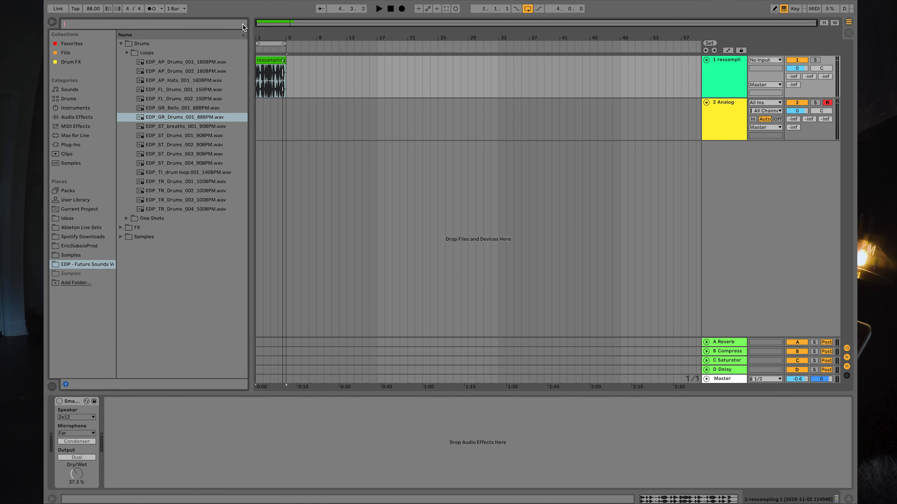
left_click(121, 45)
left_click(121, 53)
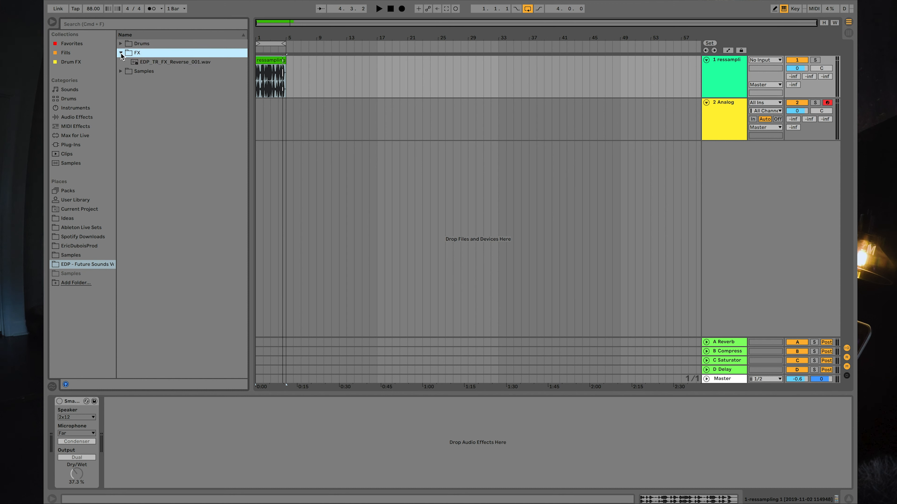
left_click(120, 54)
left_click(121, 62)
left_click(126, 72)
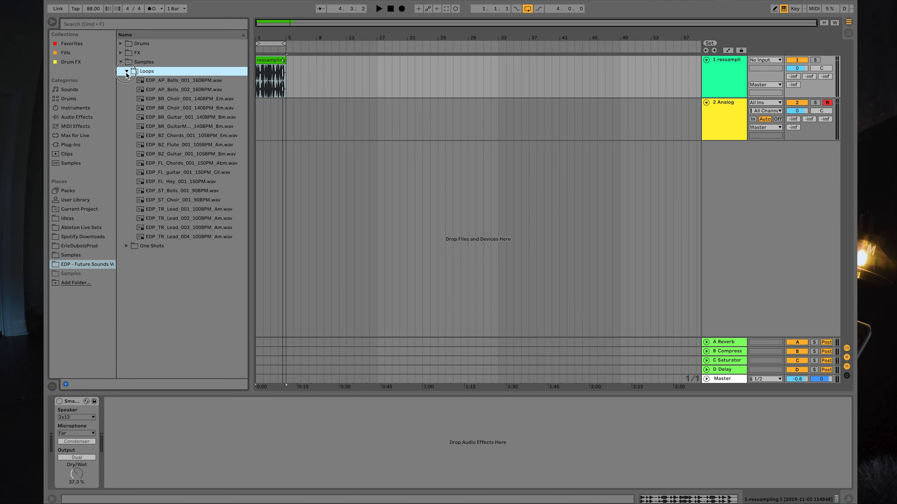
Audition the loops in the Samples folder from EDP_AP_Bells_001_160BPM.wav through EDP_ST_Choir_001_90BPM.wav.
left_click(158, 81)
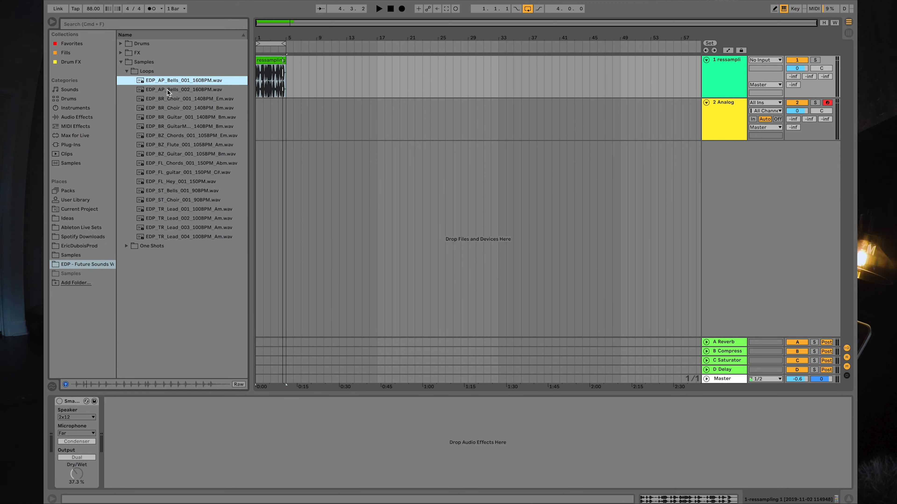
left_click(167, 89)
left_click(168, 98)
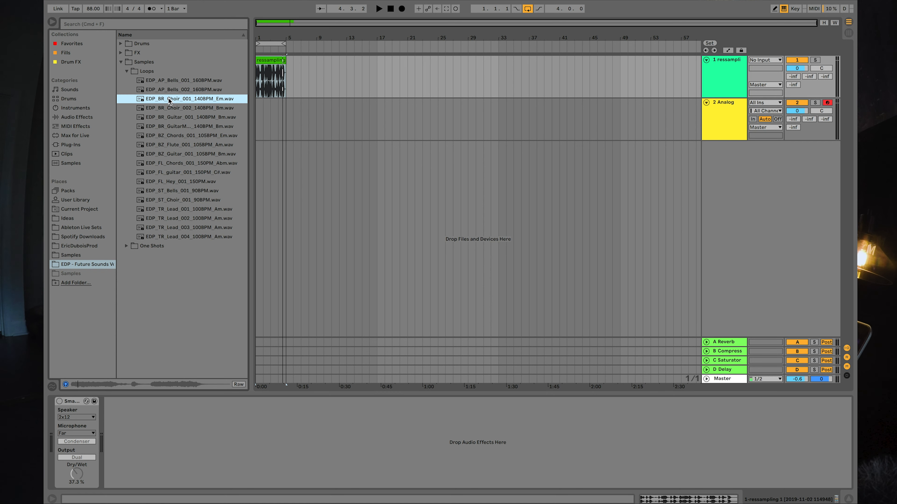
key("Down")
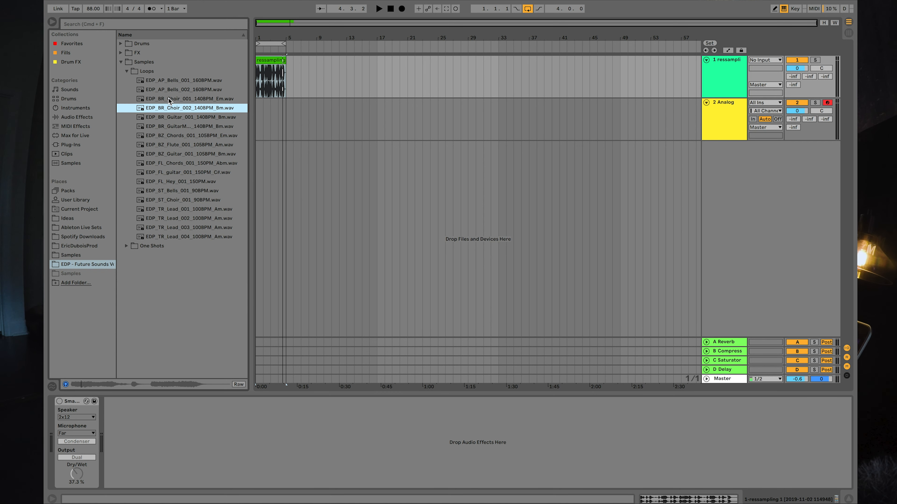
key("Down")
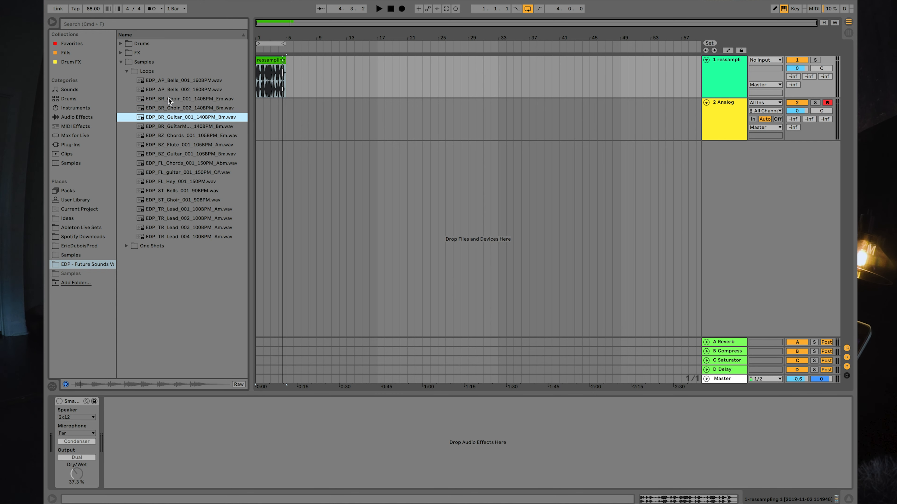
key("Down")
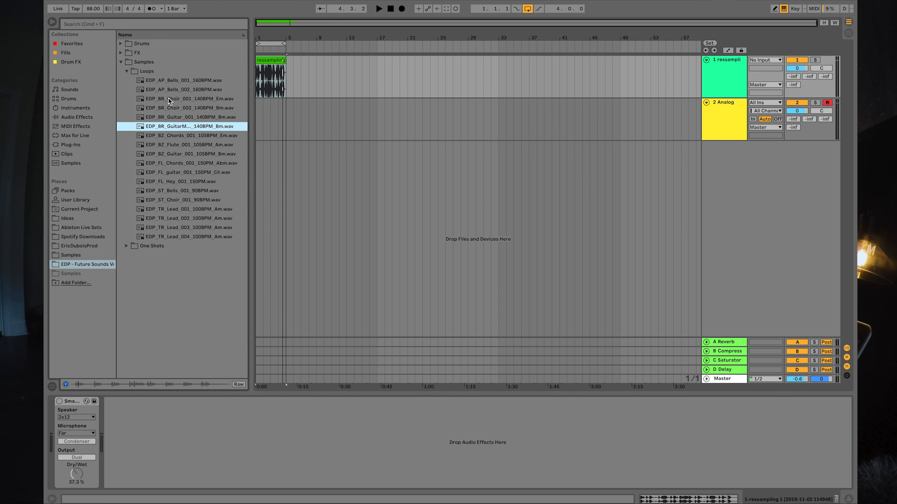
key("Down")
key("Down")
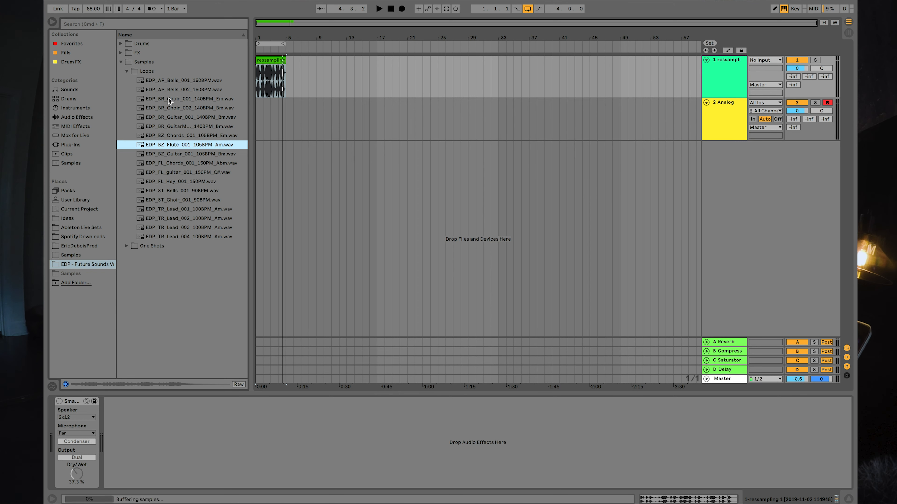
key("Down")
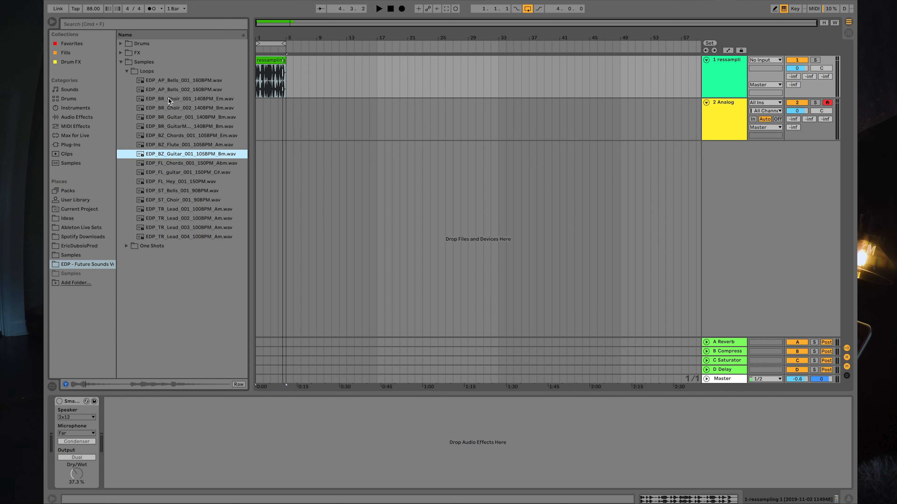
key("Down")
key("Down")
key("Down")
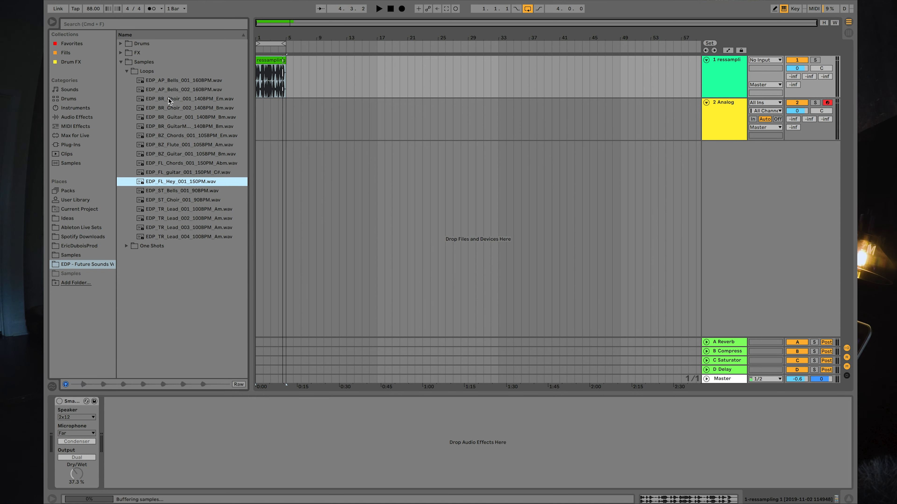
key("Down")
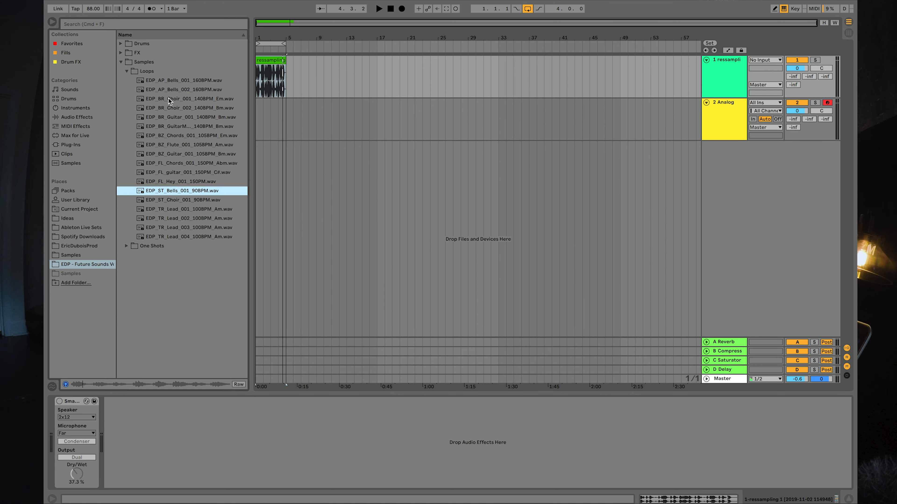
key("Down")
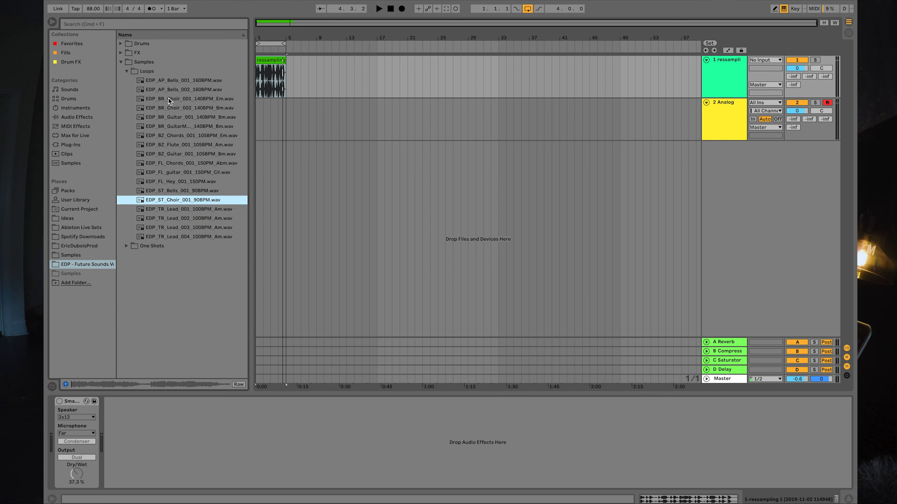
Place the EDP_ST_Bells_001_90BPM.wav loop over the existing clip at 1.1.1 on the first track and play it.
key("Up")
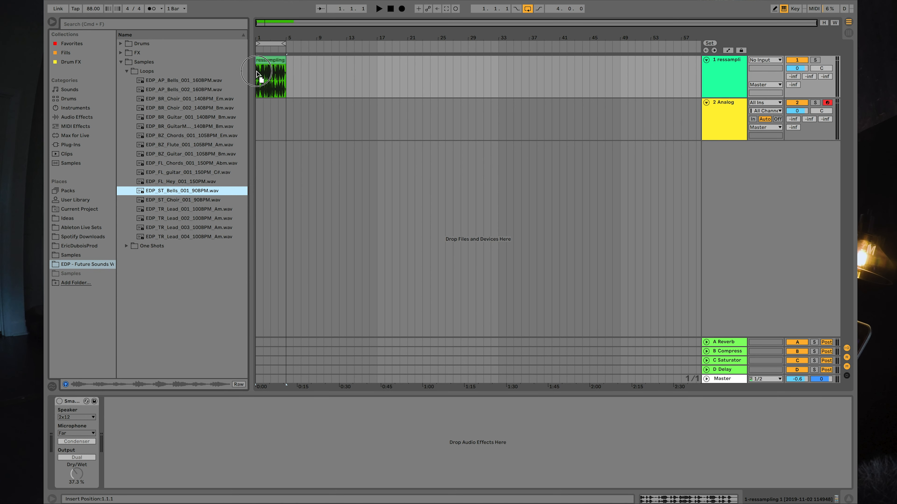
left_click(279, 78)
key("space")
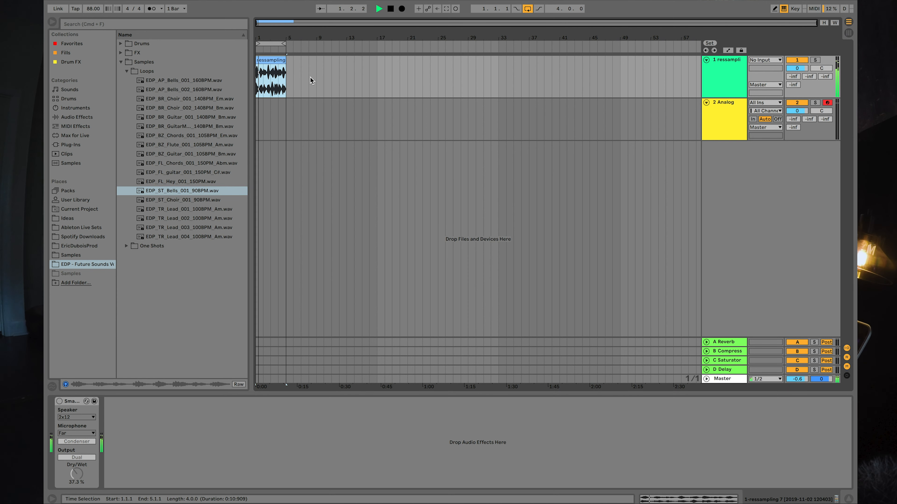
Turn the Small Drum Room device back on at 100 % Dry/Wet and hot-swap it for the Studio Room.adv preset.
left_click(59, 401)
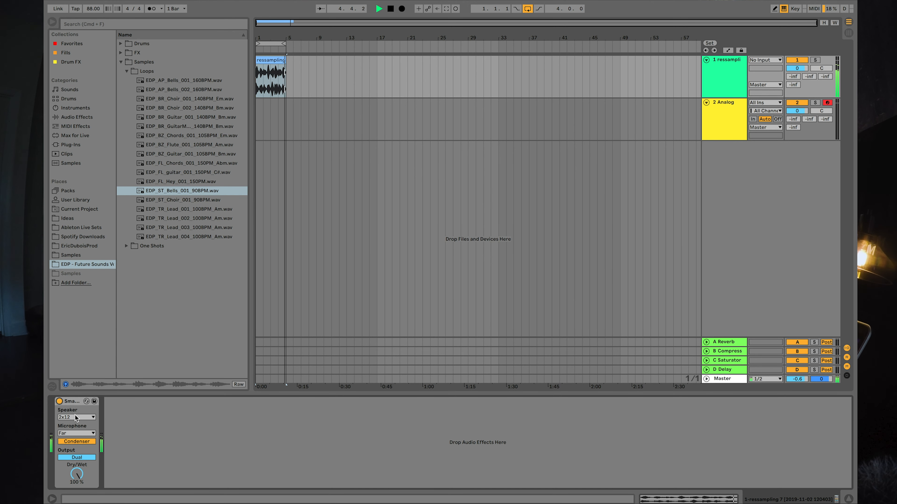
left_click(86, 402)
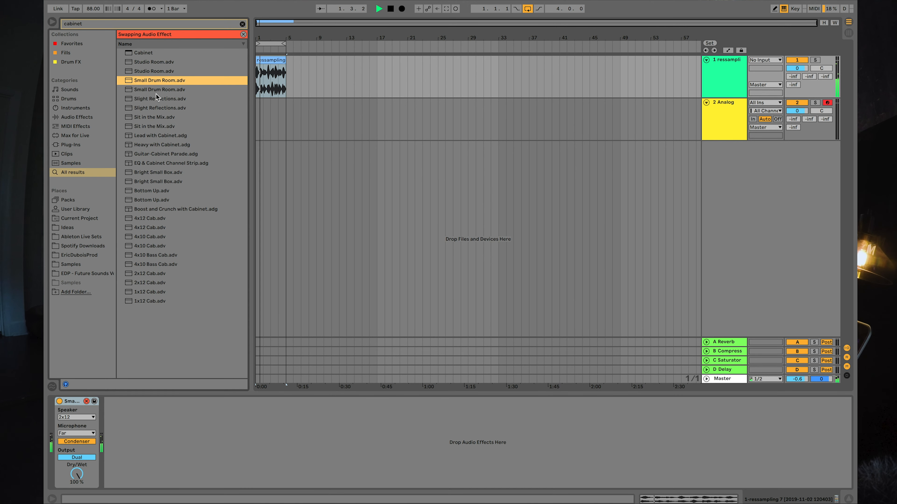
left_click(156, 64)
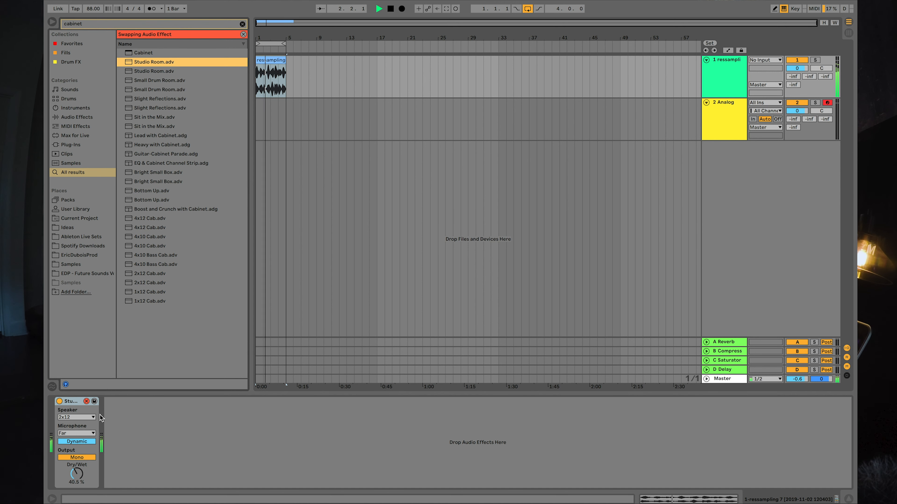
Compare the Studio Room preset bypassed and active, and set its Dry/Wet to 65.9 %.
left_click(60, 402)
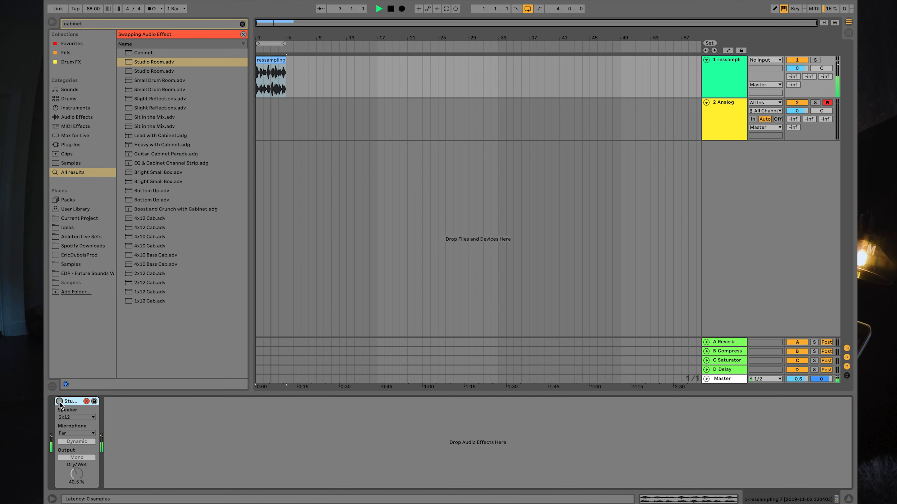
left_click(59, 401)
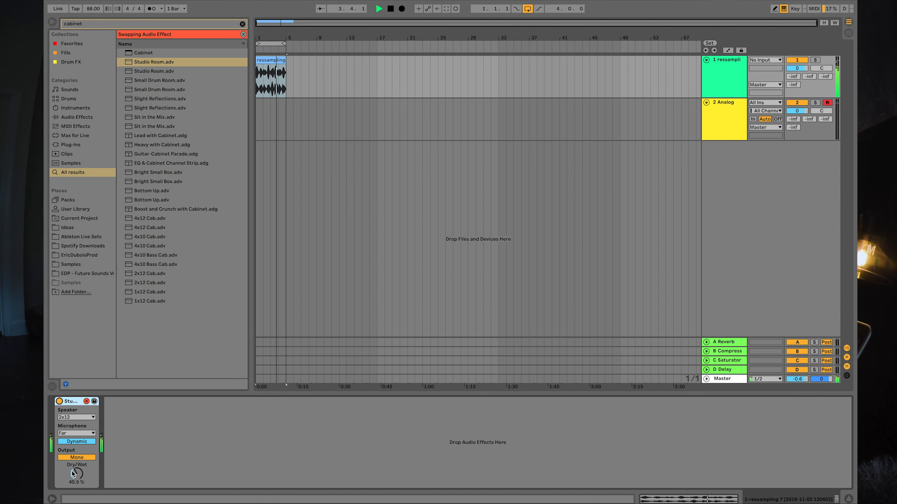
left_click_drag(74, 473, 74, 438)
left_click_drag(78, 475, 78, 487)
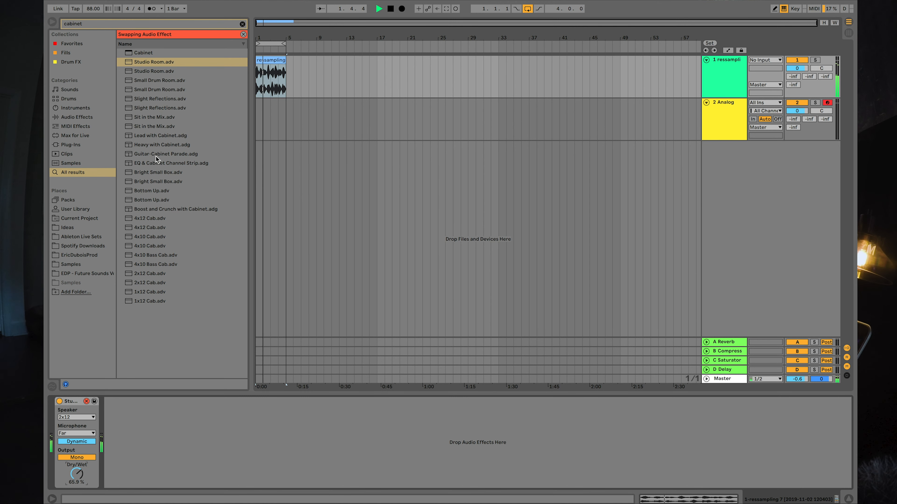
Swap in the Slight Reflections.adv preset, end hot-swapping and compare the device bypassed and active.
double_click(158, 108)
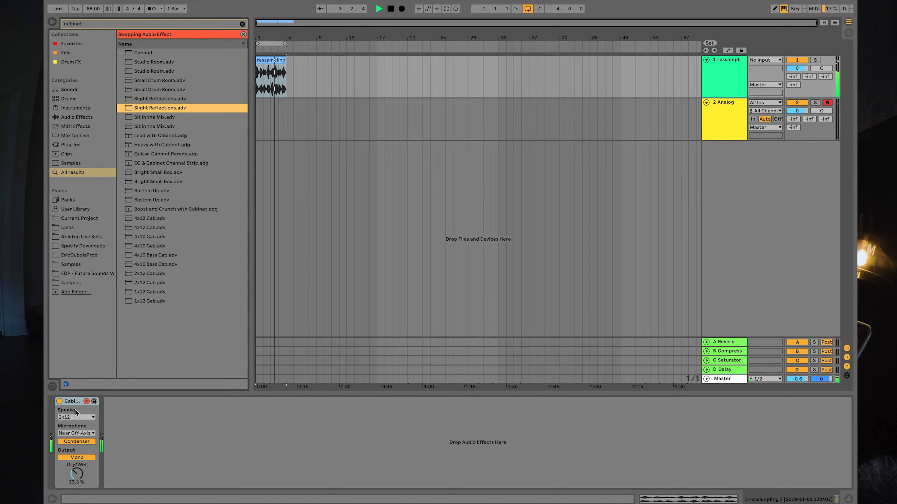
left_click(86, 402)
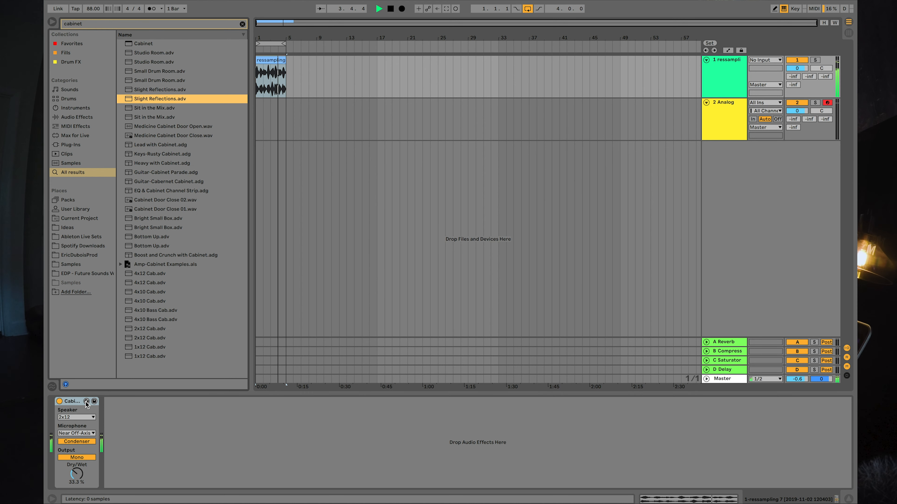
left_click(59, 401)
left_click(60, 402)
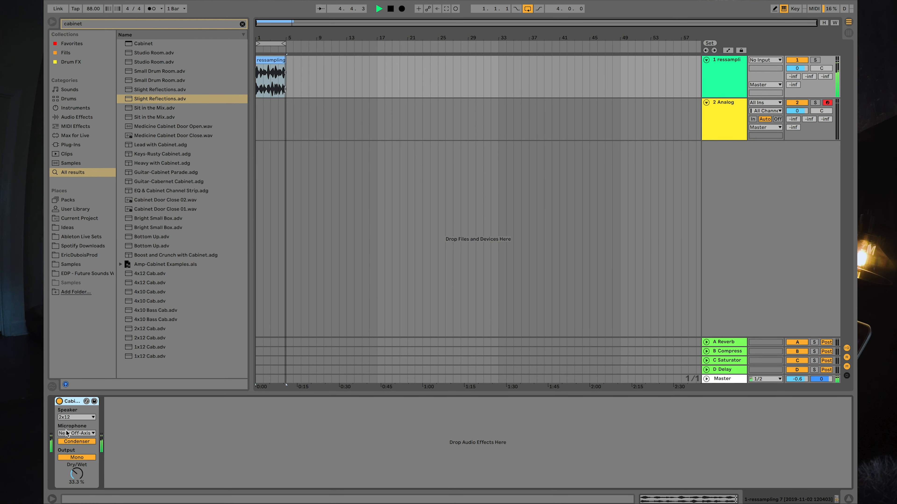
Set the Cabinet's output to Dual, its microphone to Far and Dynamic, and its Dry/Wet to 59.5 %.
mouse_move(75, 472)
left_mouse_down()
mouse_move(76, 457)
mouse_move(77, 474)
left_mouse_up()
left_click(76, 457)
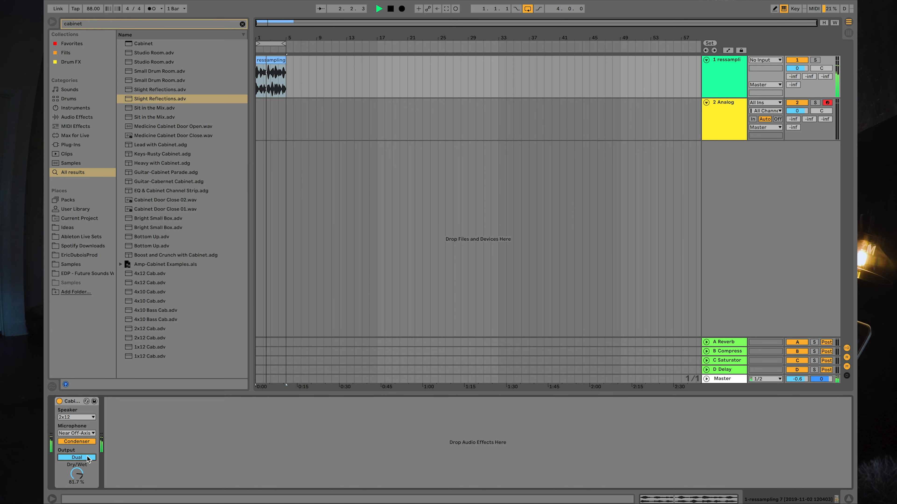
left_click_drag(76, 473, 76, 498)
left_click(80, 433)
left_click(79, 458)
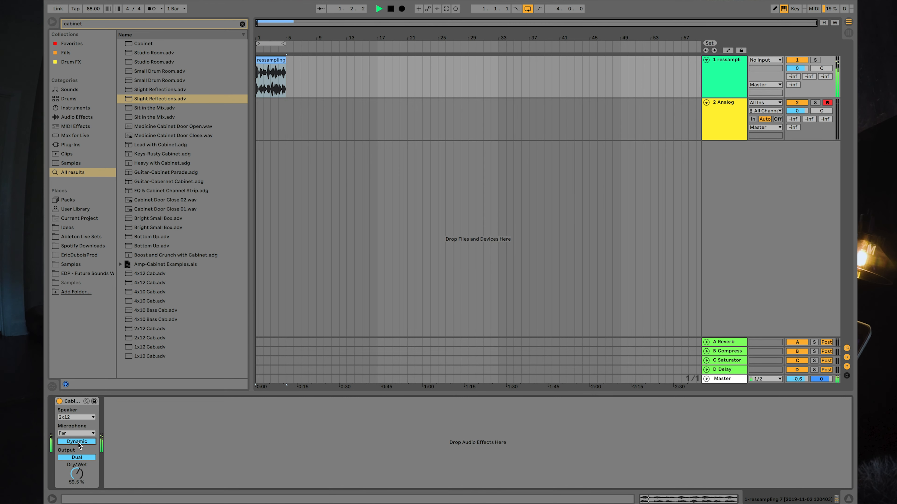
Set the Cabinet to a 4x10 speaker, Condenser microphone, Mono output and 100 % Dry/Wet, and bypass it for comparison.
left_click(79, 421)
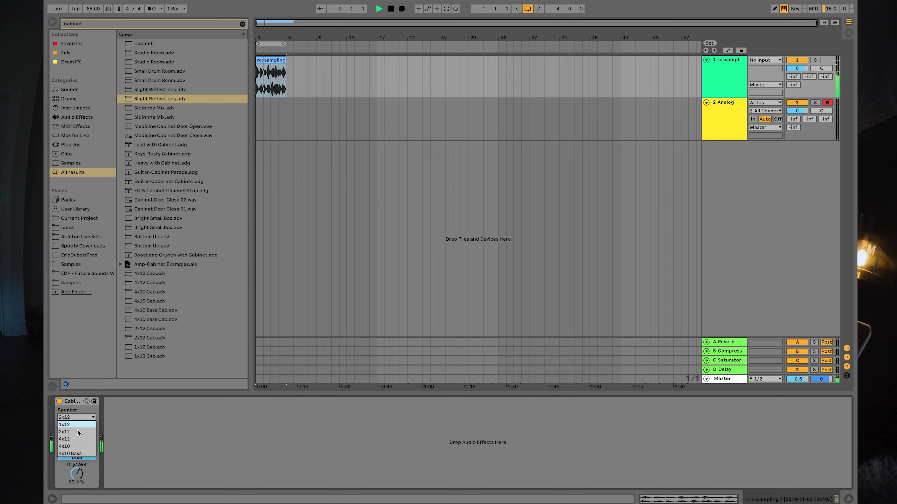
left_click(73, 442)
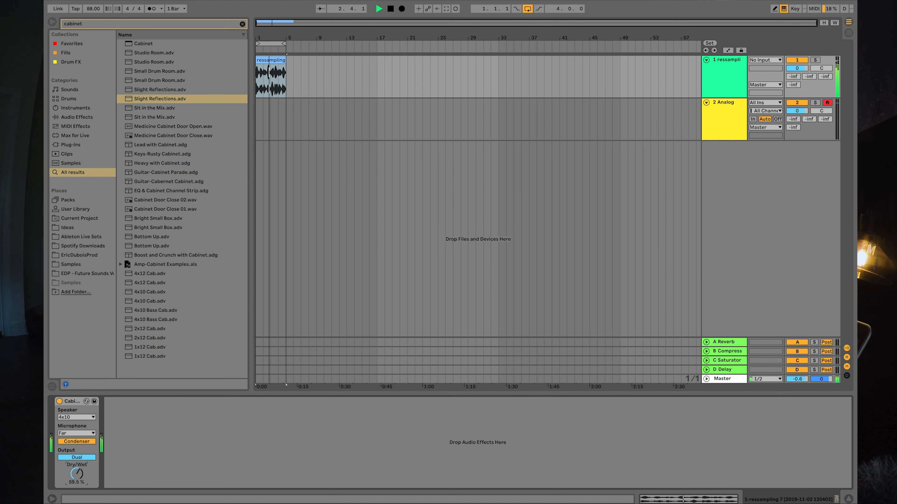
left_click_drag(80, 476, 81, 466)
left_click(85, 457)
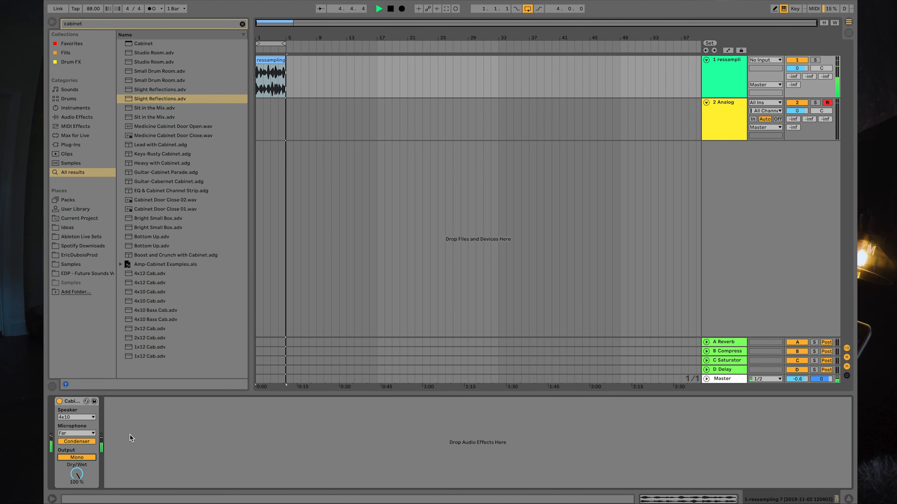
left_click(59, 401)
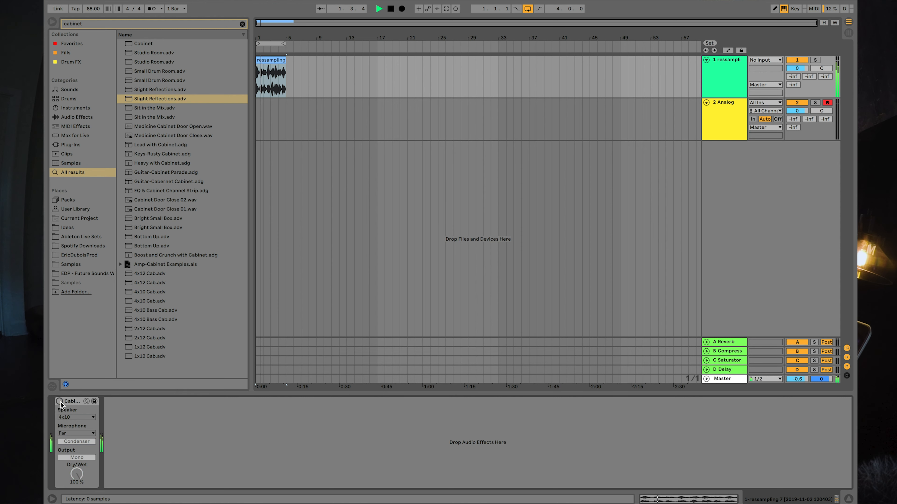